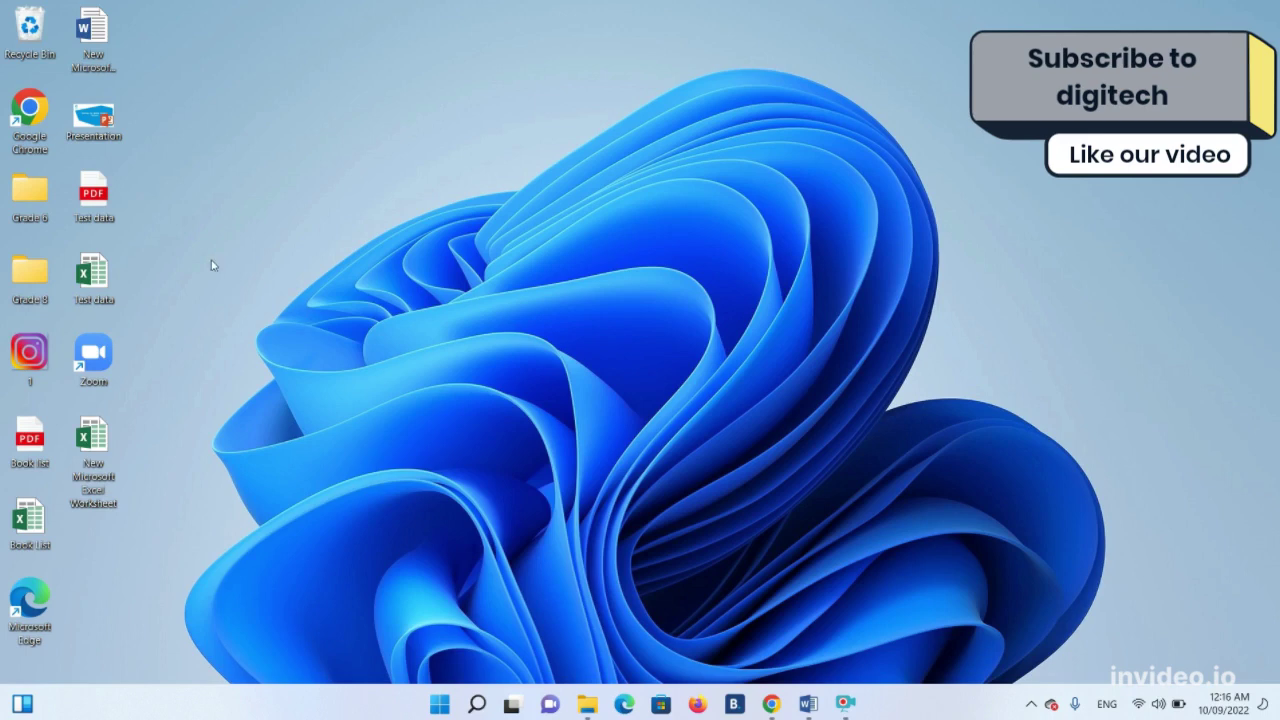
# Step: Preview the Test data PDF in the PDF viewer, then close the viewer
pyautogui.doubleClick(109, 216)
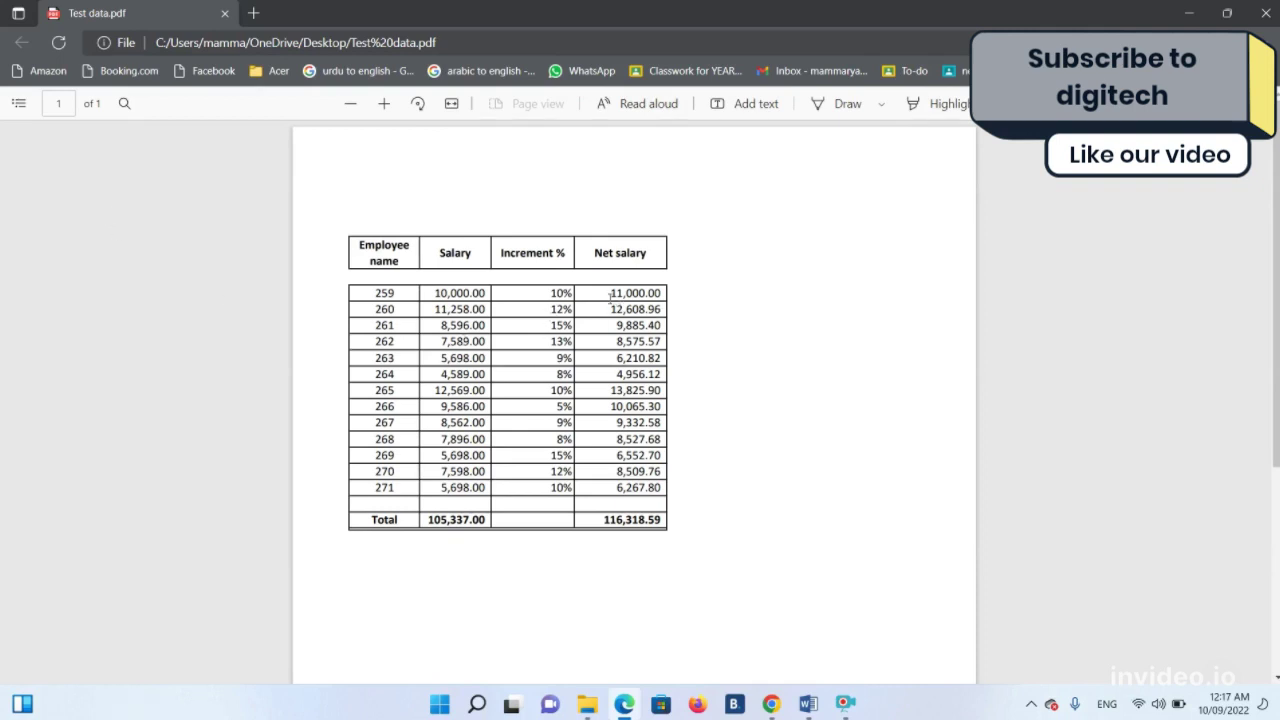
pyautogui.moveTo(609, 294); pyautogui.dragTo(615, 313)
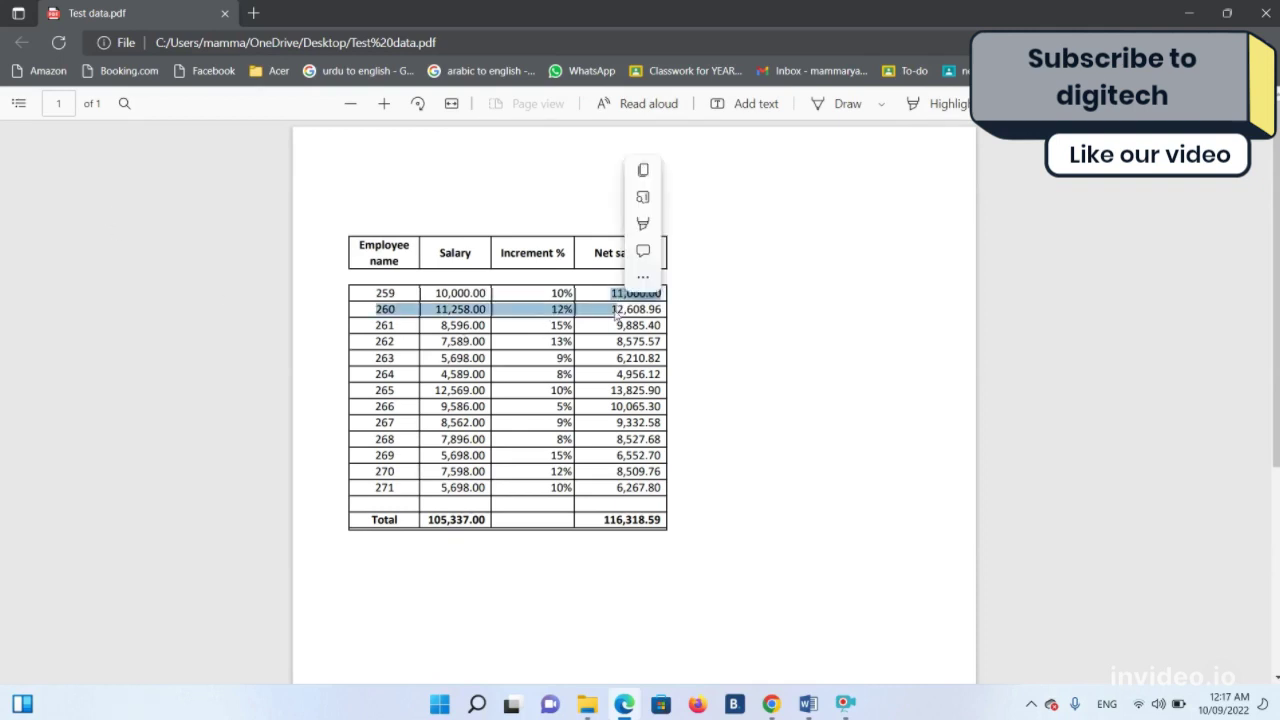
pyautogui.click(473, 291)
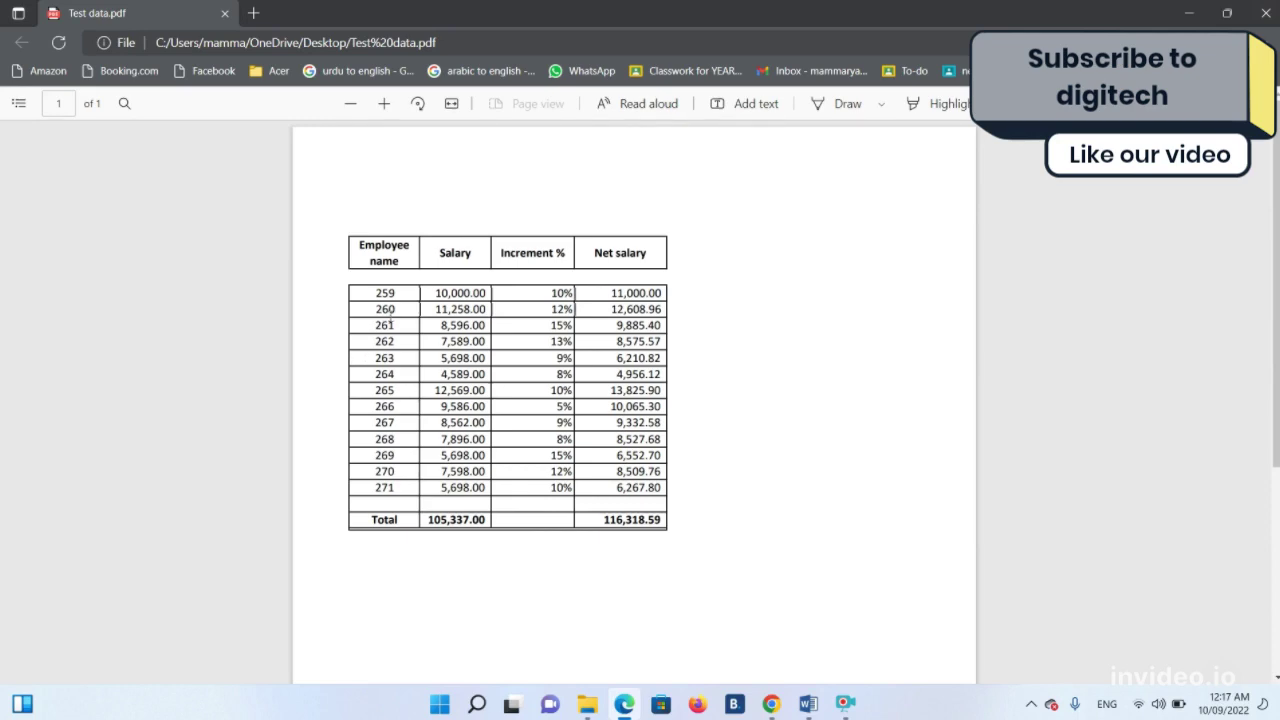
pyautogui.click(1265, 13)
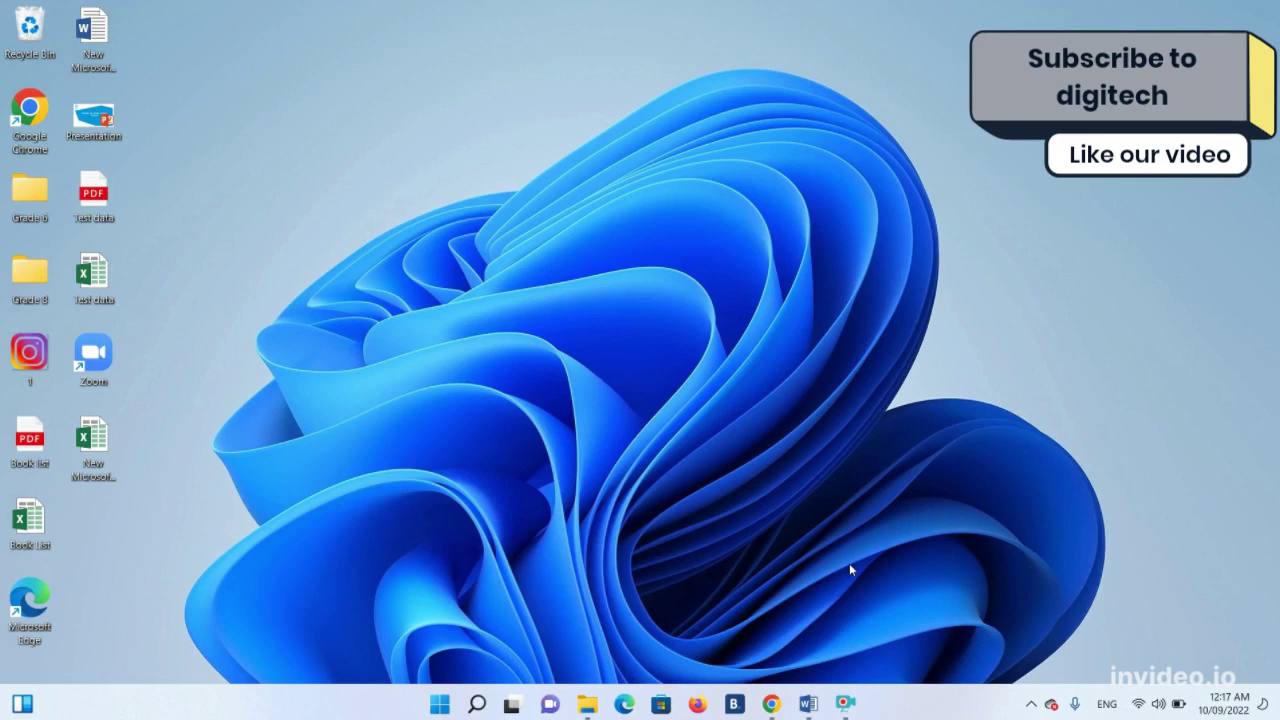
# Step: From the blank Word document, open the Test data PDF through File > Open
pyautogui.moveTo(812, 704)
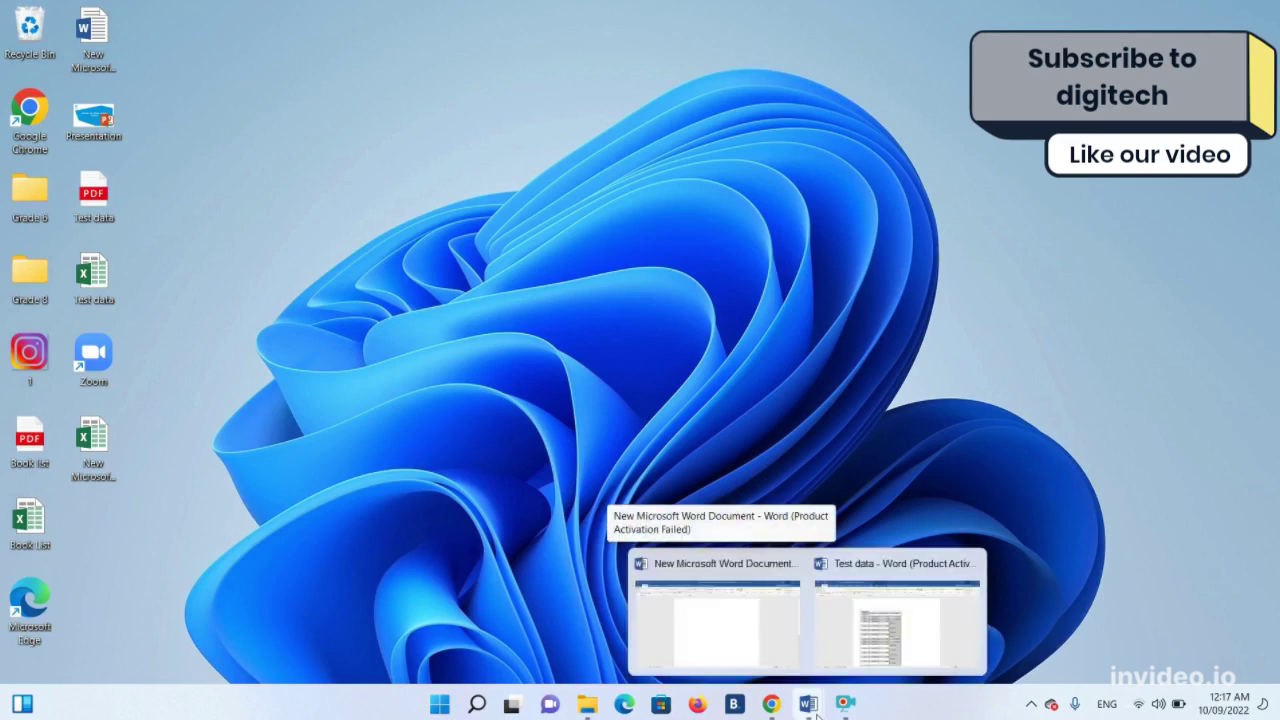
pyautogui.click(706, 648)
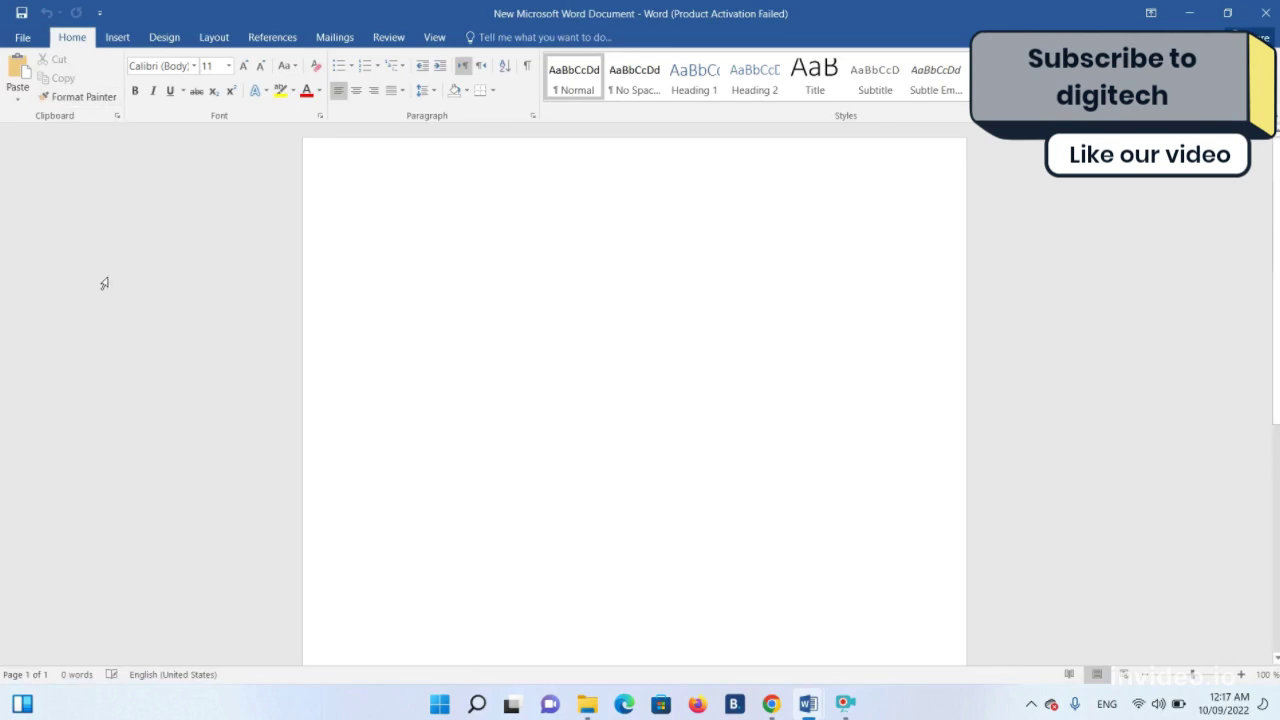
pyautogui.hotkey('ctrl', 'o')
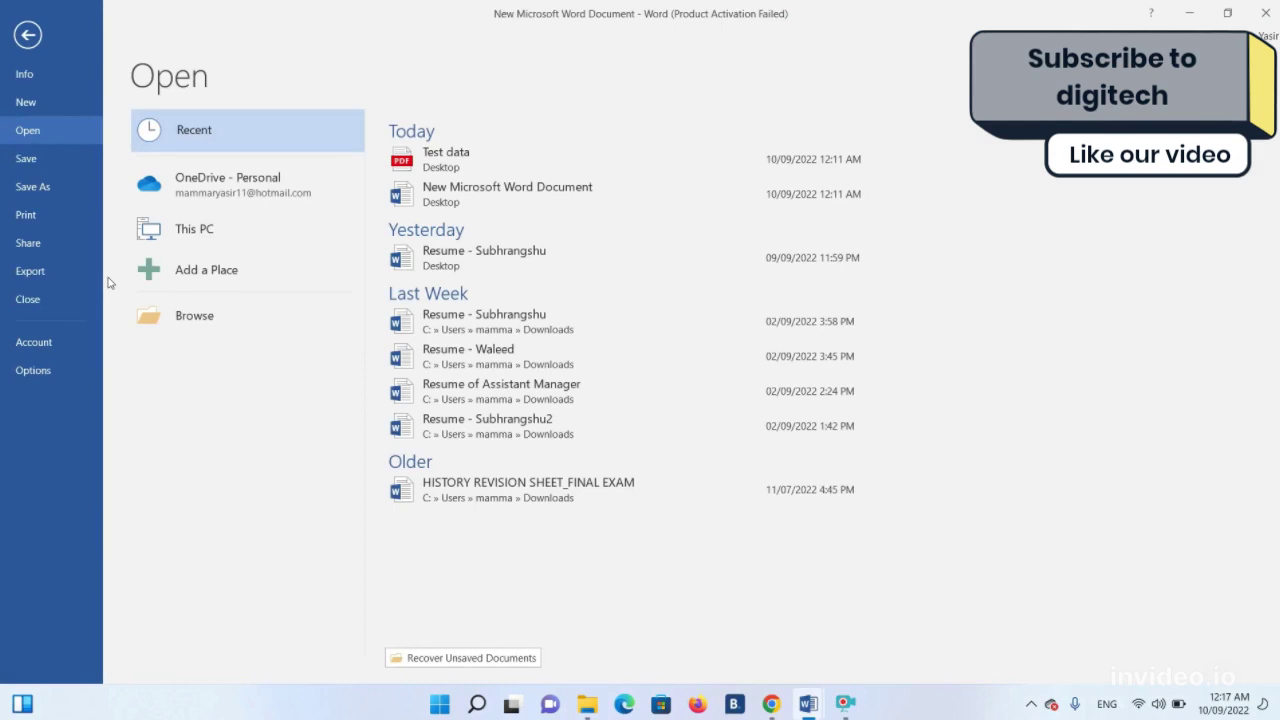
pyautogui.click(28, 40)
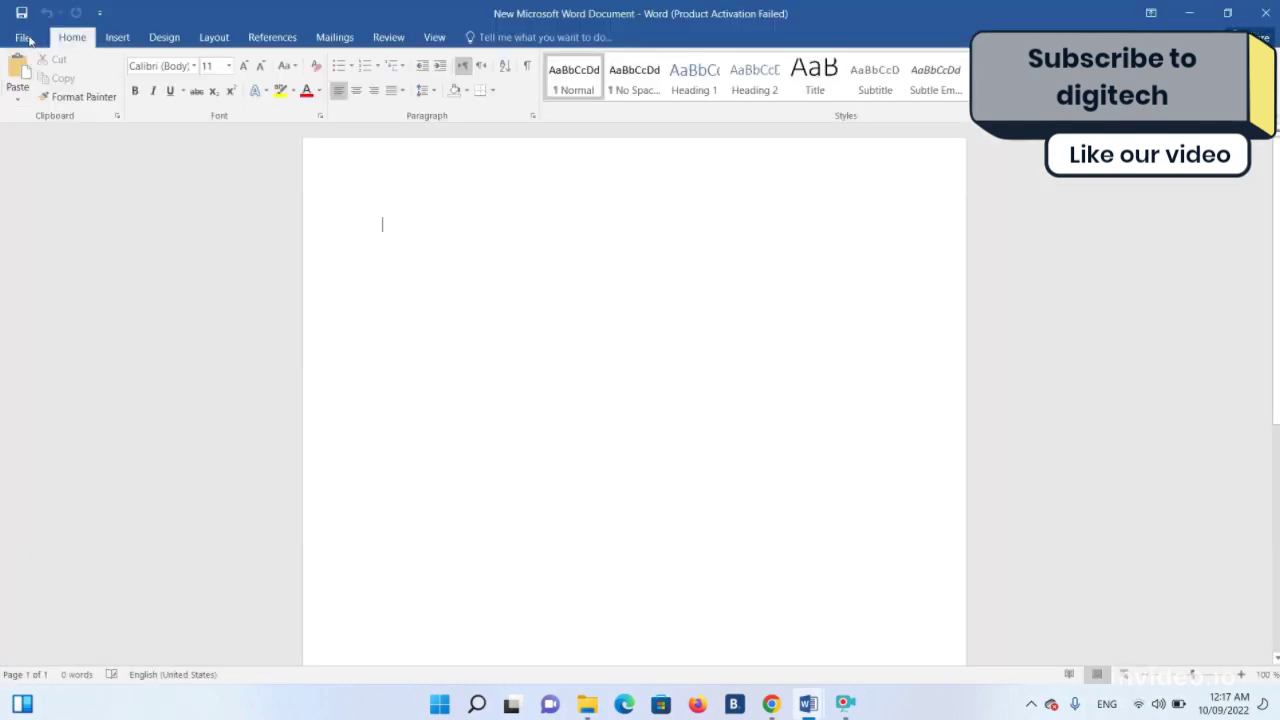
pyautogui.click(23, 40)
pyautogui.click(62, 131)
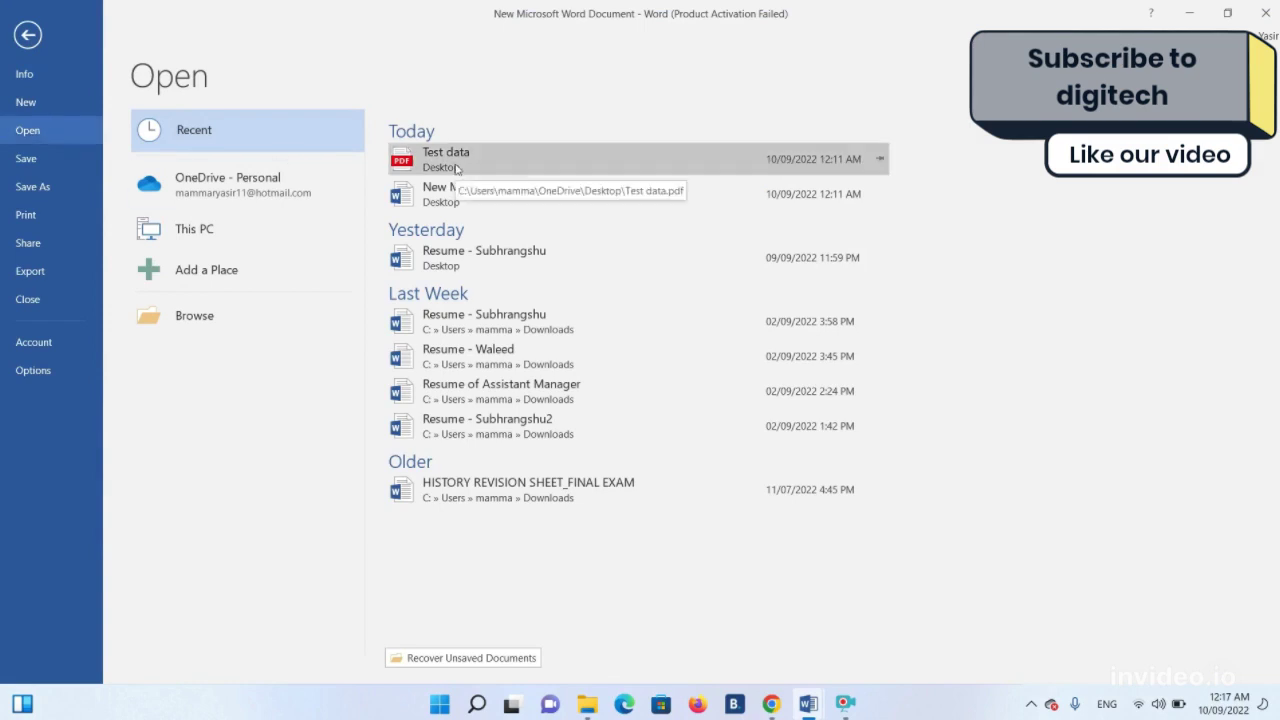
pyautogui.click(510, 166)
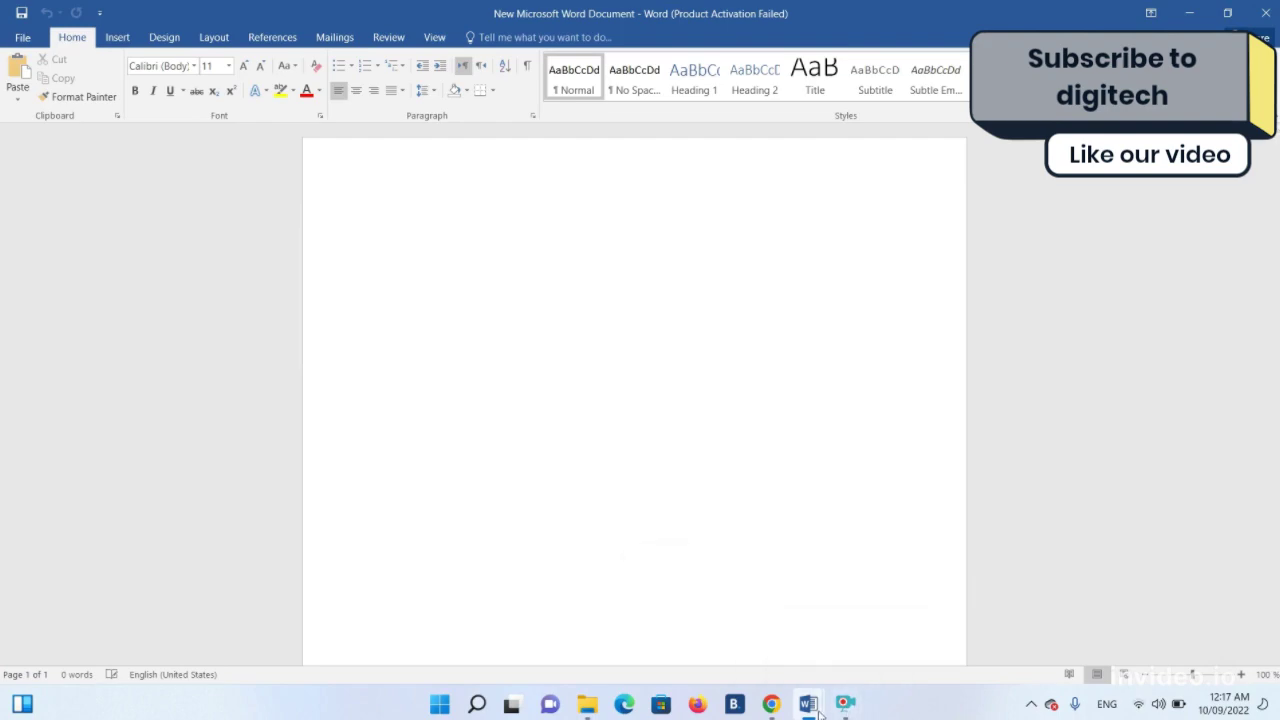
# Step: Close the extra Test data Word window and bring the blank document back to front
pyautogui.moveTo(812, 710)
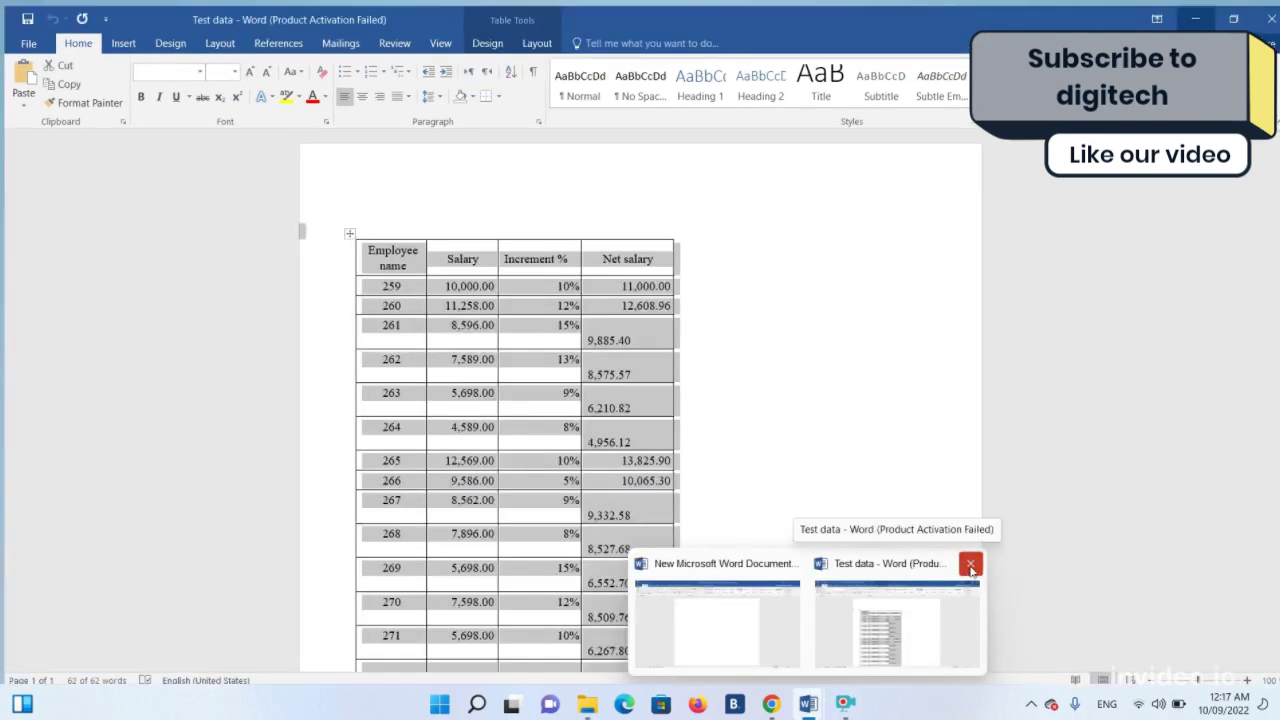
pyautogui.click(969, 563)
pyautogui.click(798, 651)
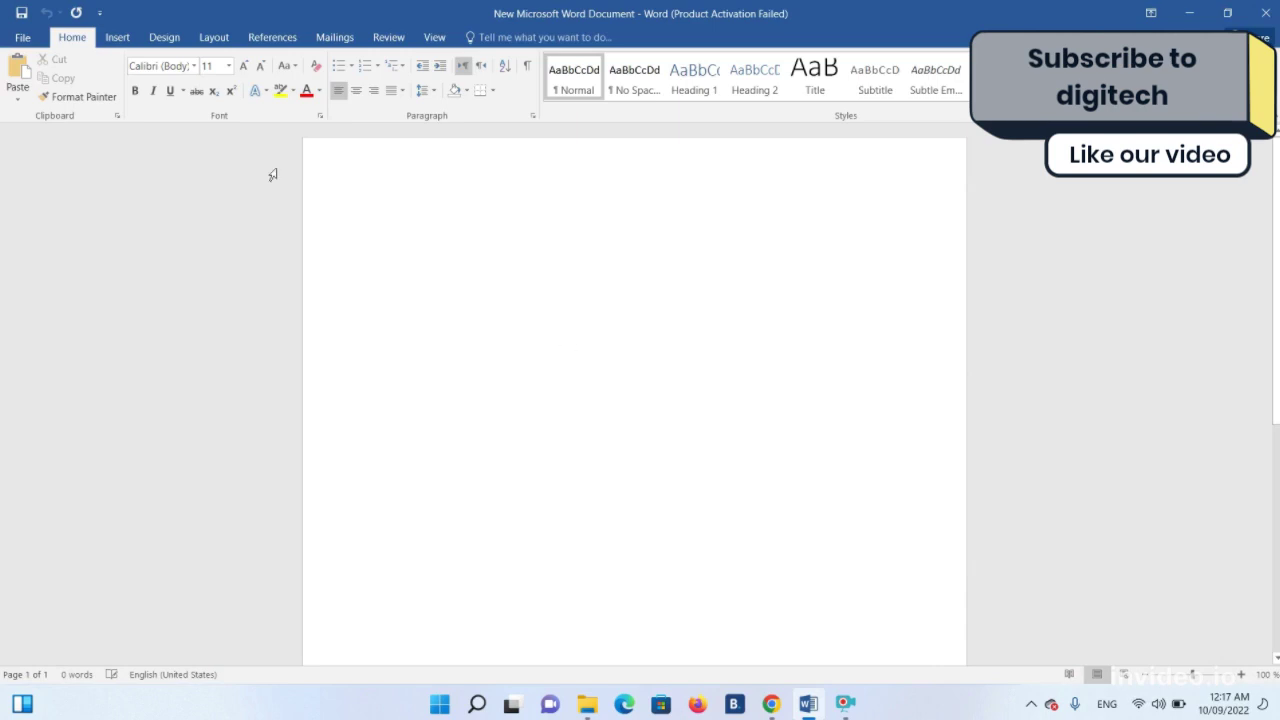
# Step: Pick Test data from the Recent list with Ctrl+O and confirm the PDF conversion with OK
pyautogui.hotkey('ctrl', 'o')
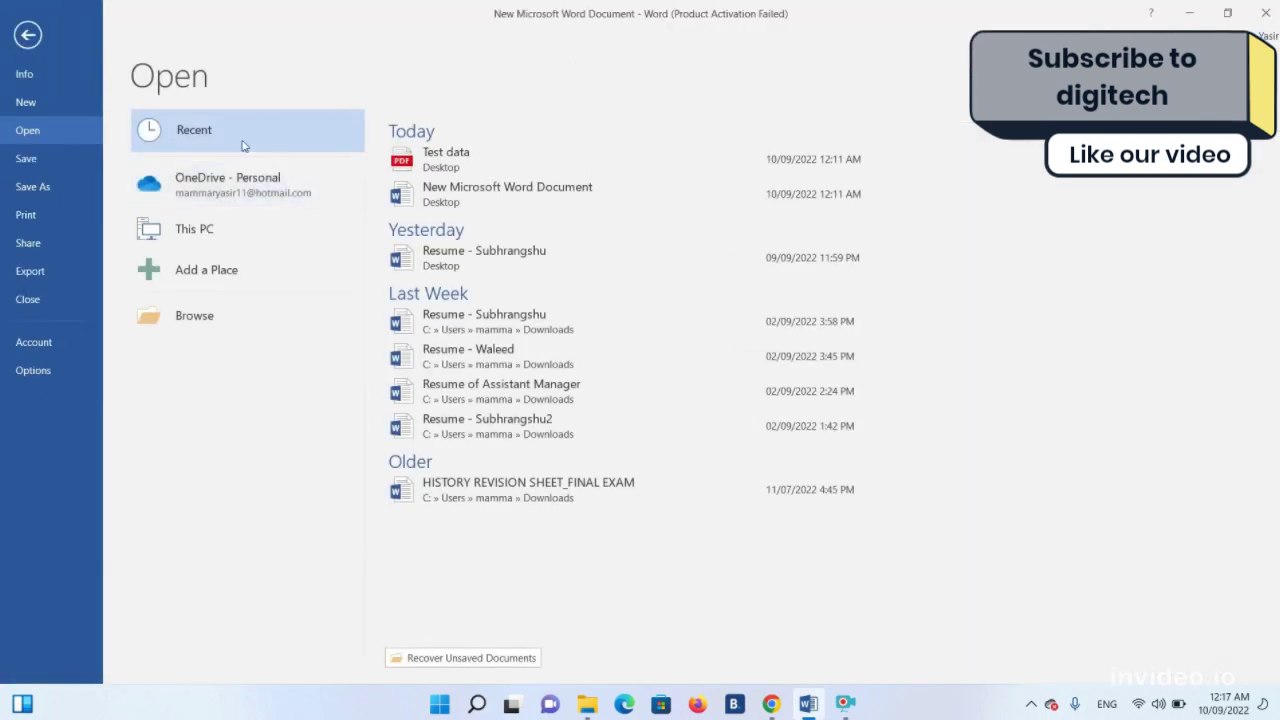
pyautogui.click(467, 153)
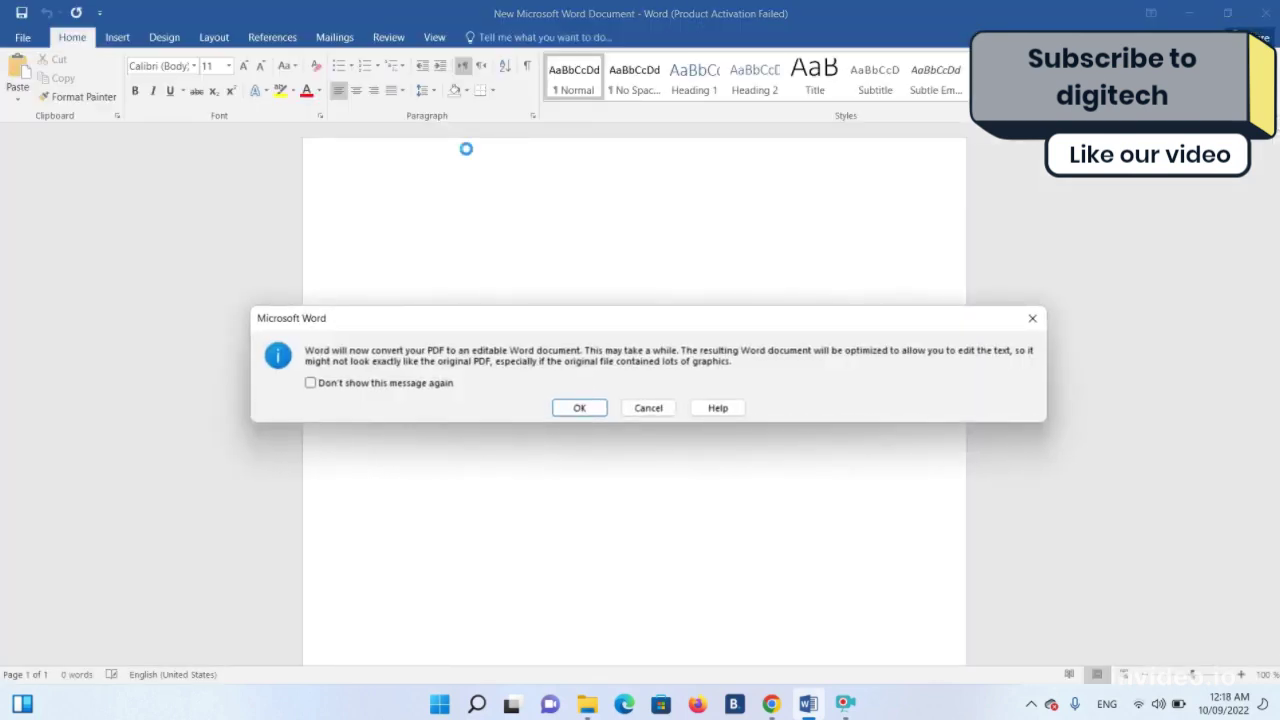
pyautogui.click(577, 408)
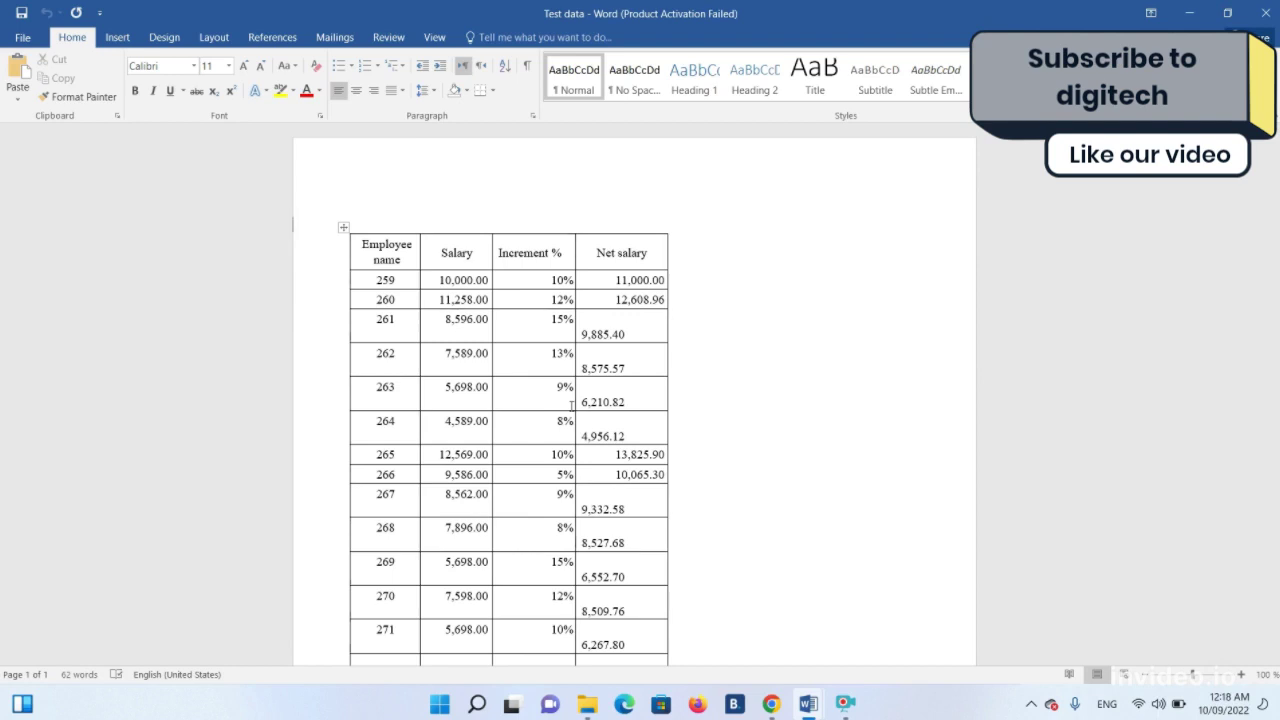
# Step: Select all and copy the salary table, then minimise both Word windows
pyautogui.hotkey('ctrl', 'a')
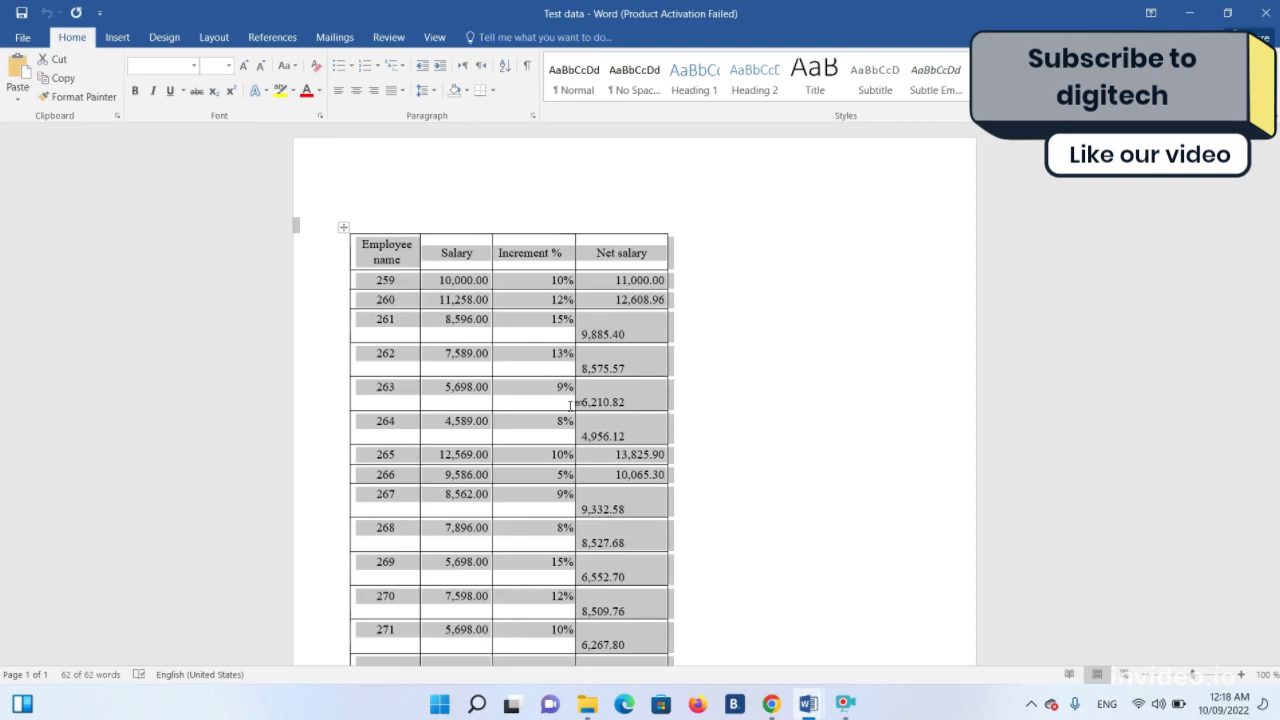
pyautogui.rightClick(346, 229)
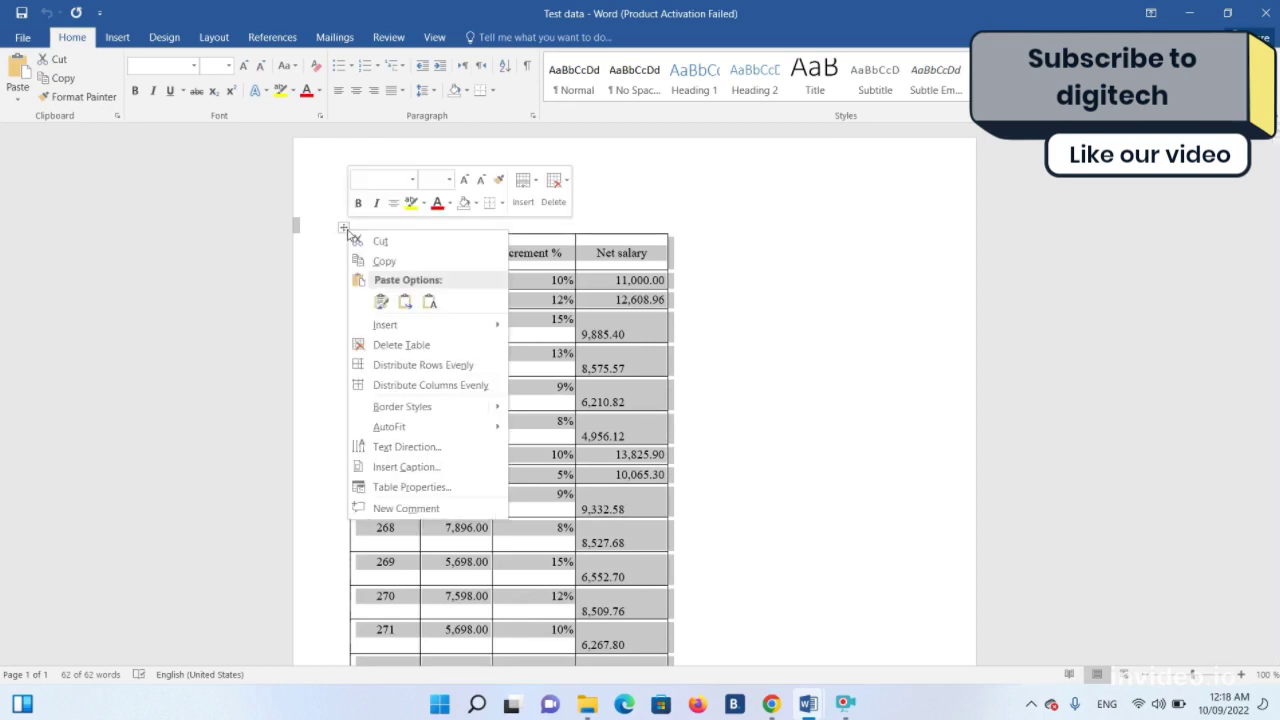
pyautogui.click(415, 262)
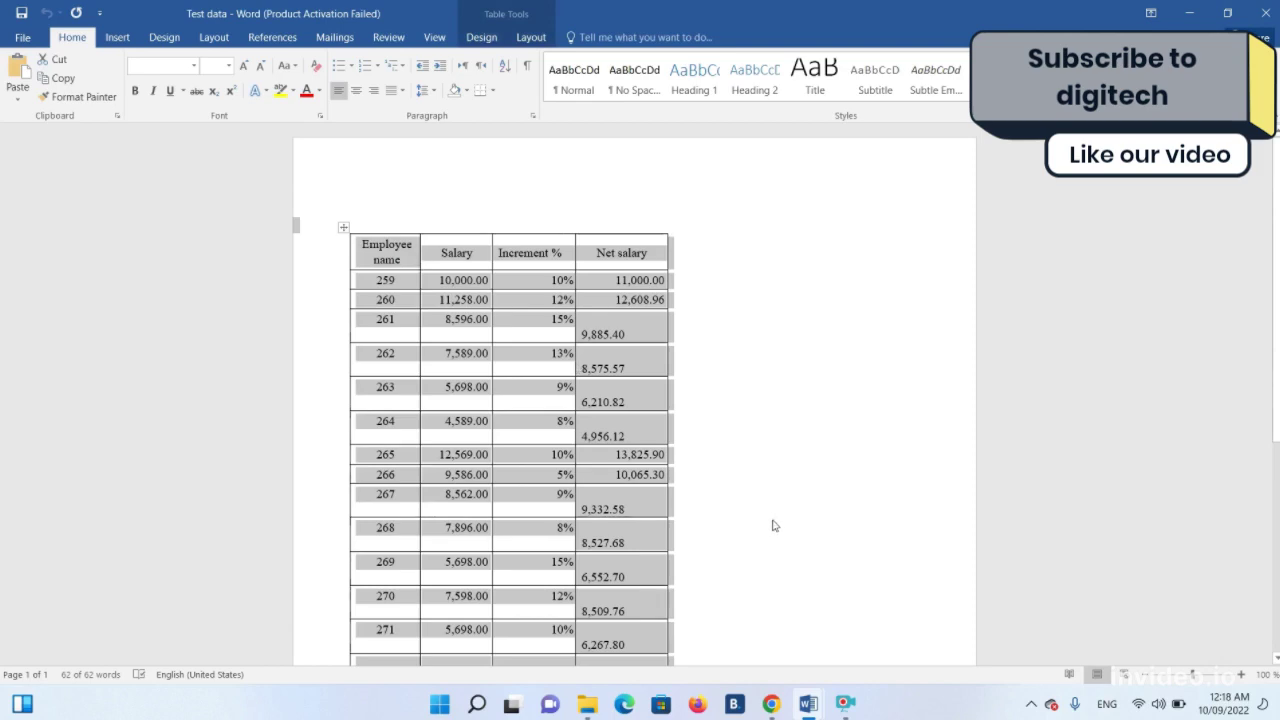
pyautogui.click(1200, 11)
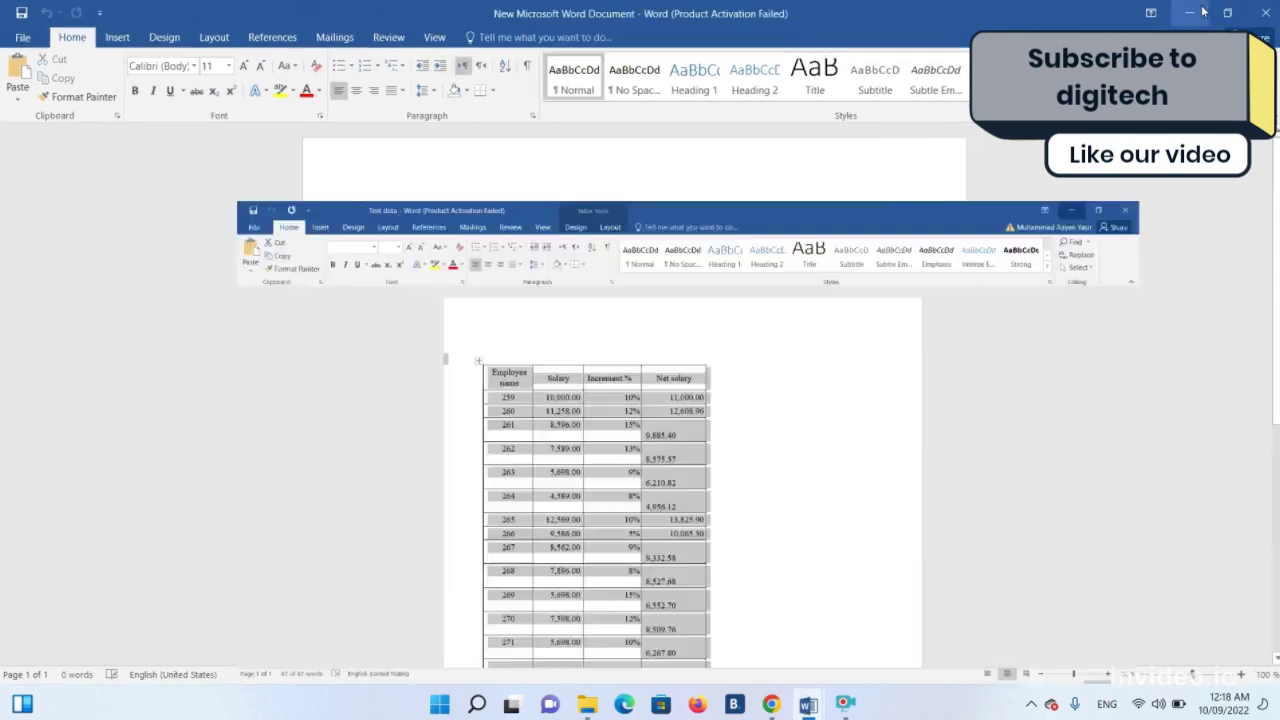
pyautogui.click(1203, 11)
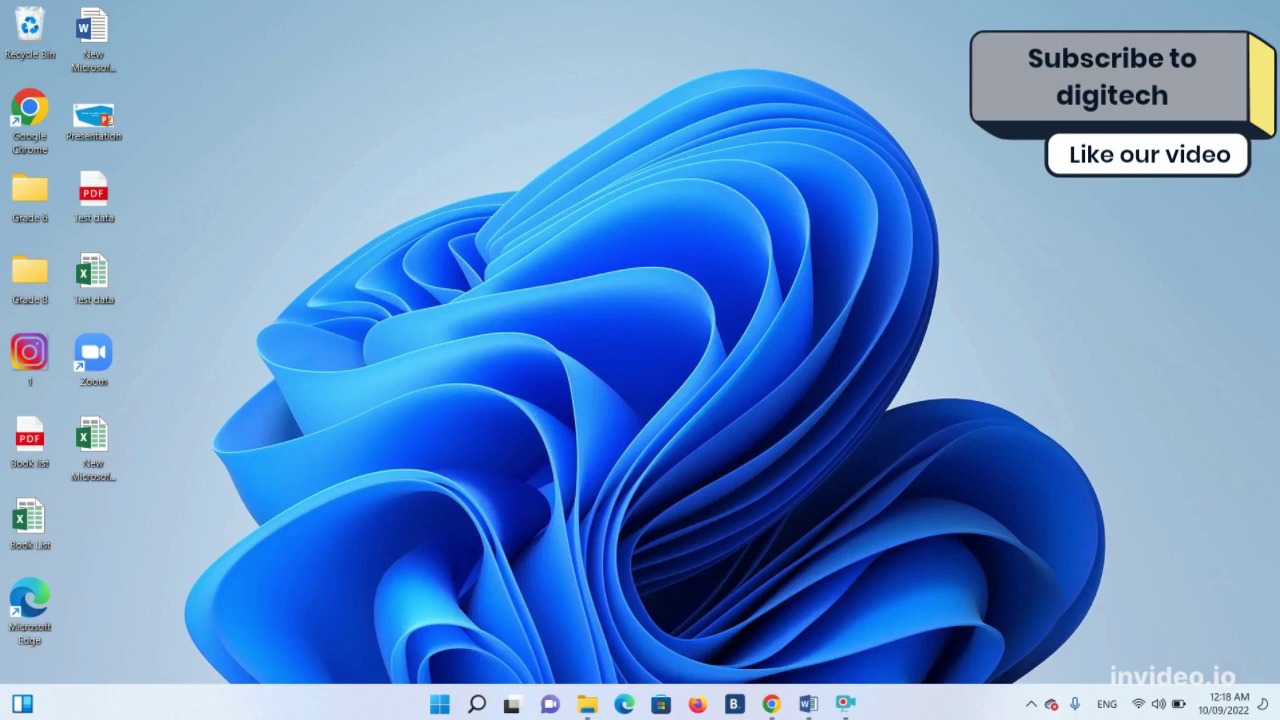
# Step: Open the new Excel worksheet, dismiss the activation notice, and paste at B3 with Keep Source Formatting
pyautogui.doubleClick(104, 453)
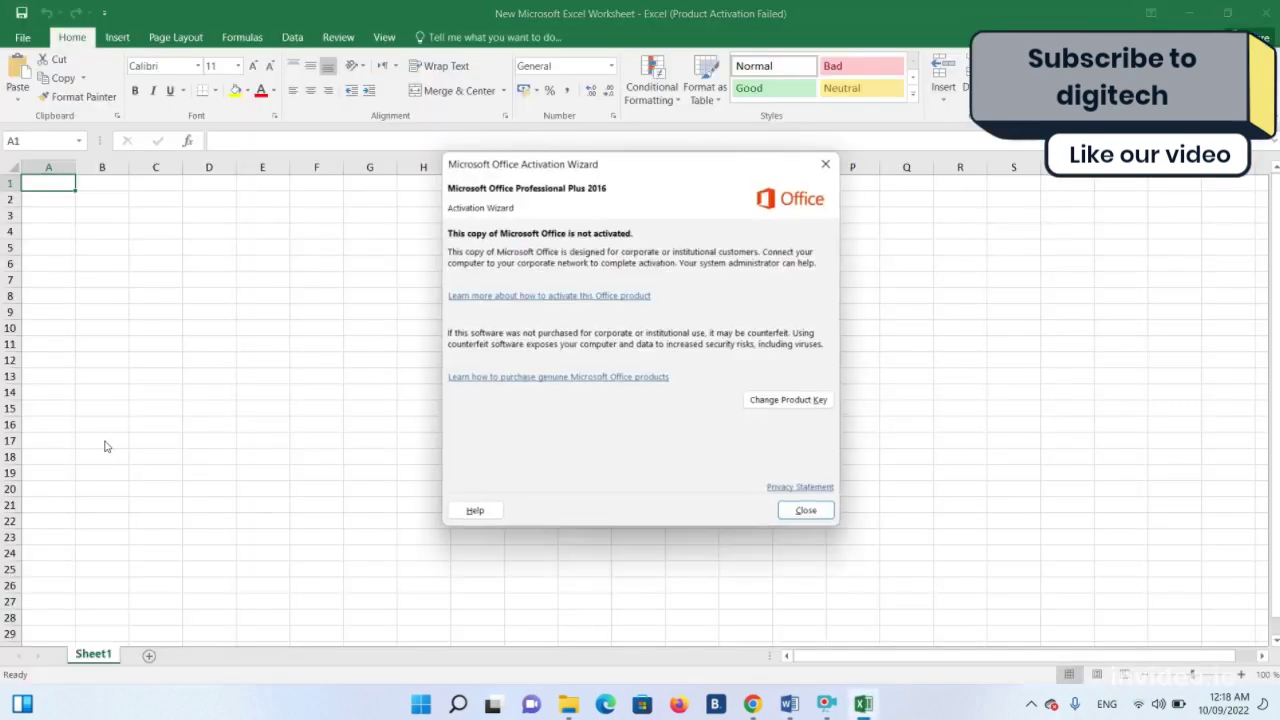
pyautogui.click(800, 513)
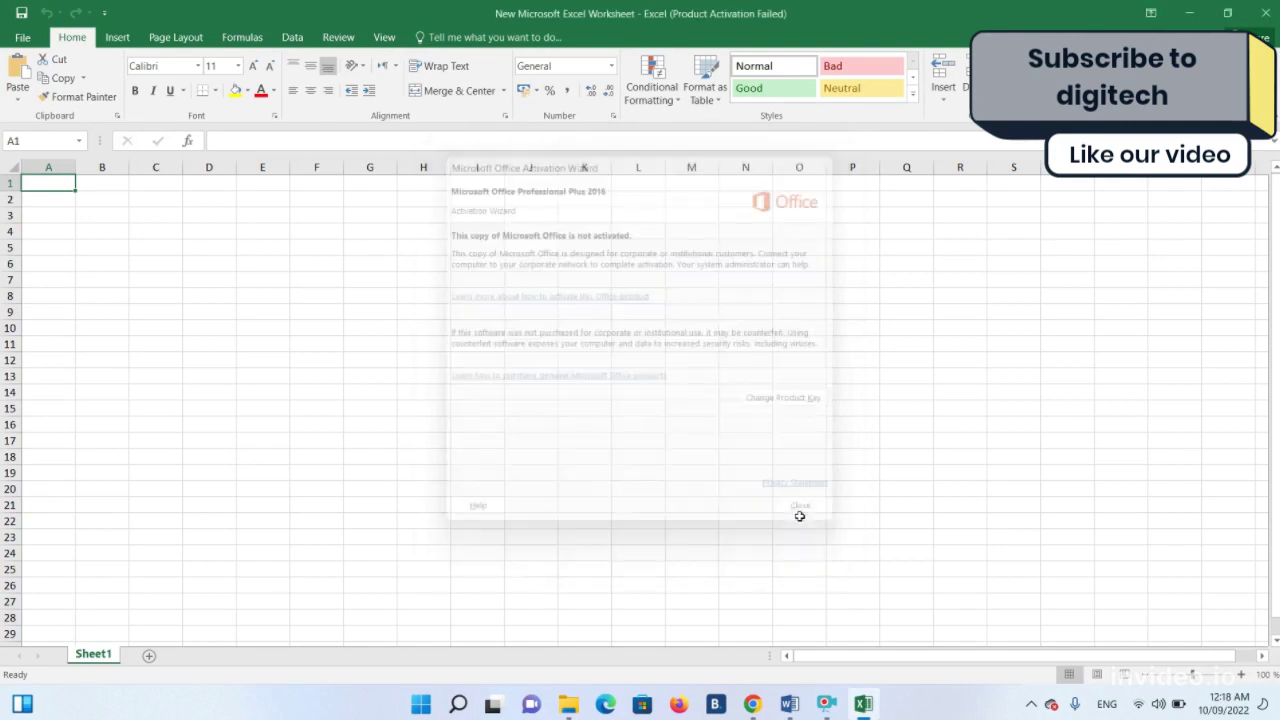
pyautogui.click(112, 217)
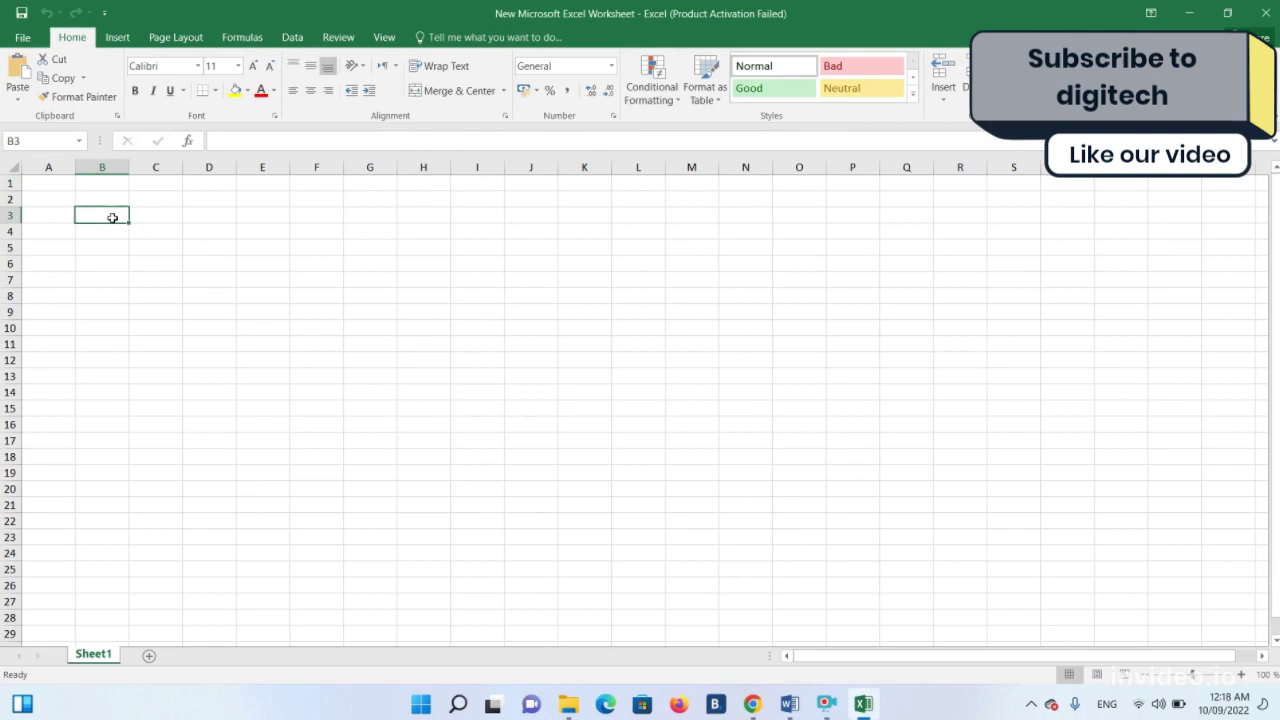
pyautogui.rightClick(112, 218)
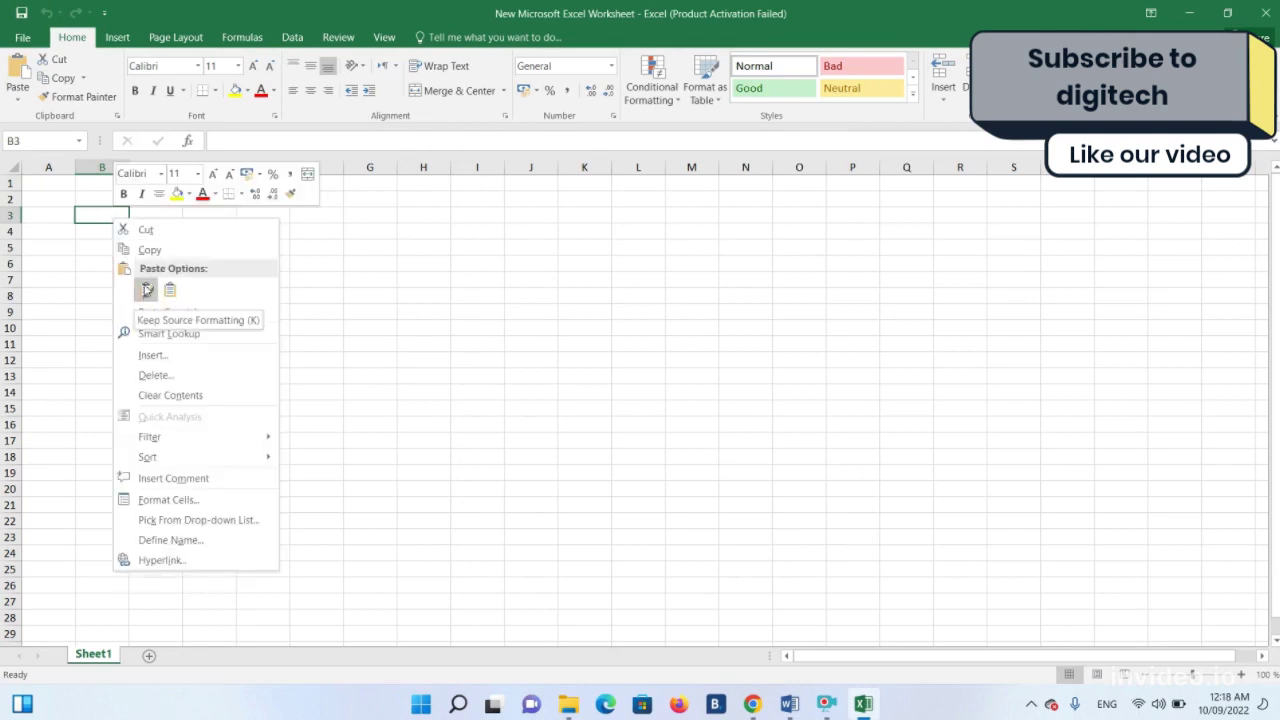
pyautogui.click(146, 290)
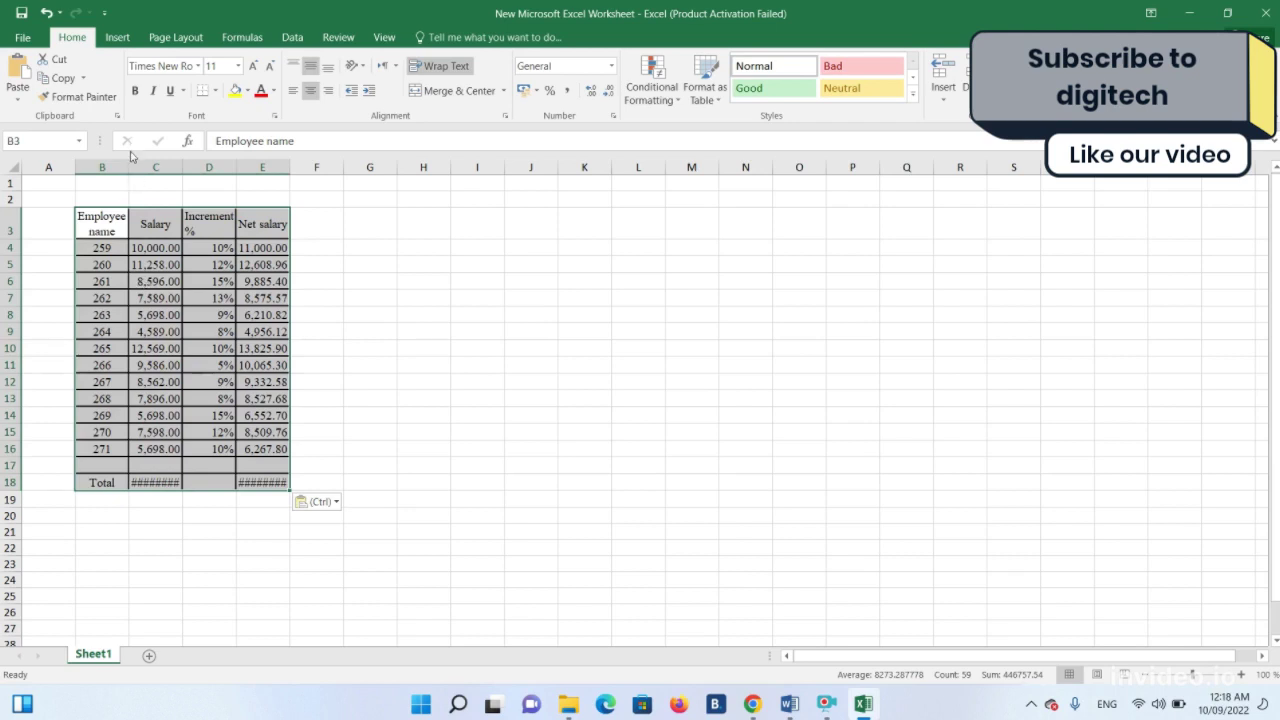
# Step: AutoFit columns C and E, and widen column D so 'Increment %' fits on one line
pyautogui.doubleClick(184, 167)
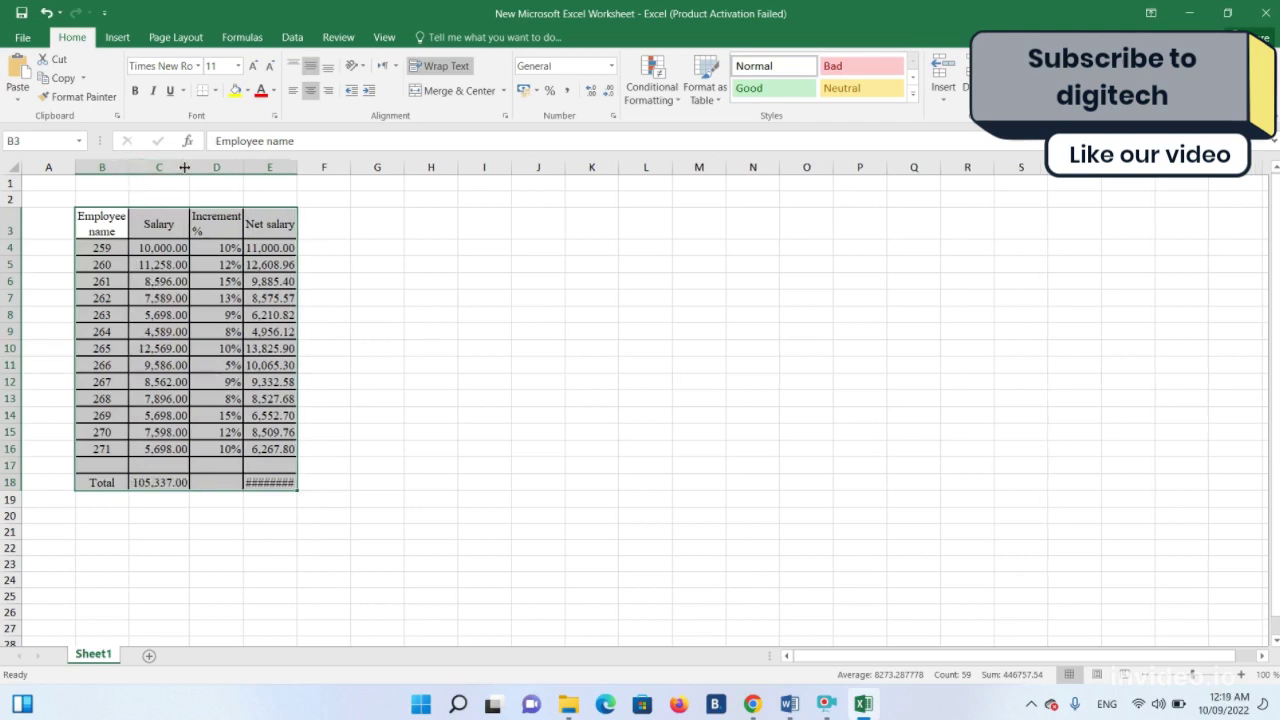
pyautogui.doubleClick(297, 167)
pyautogui.click(217, 466)
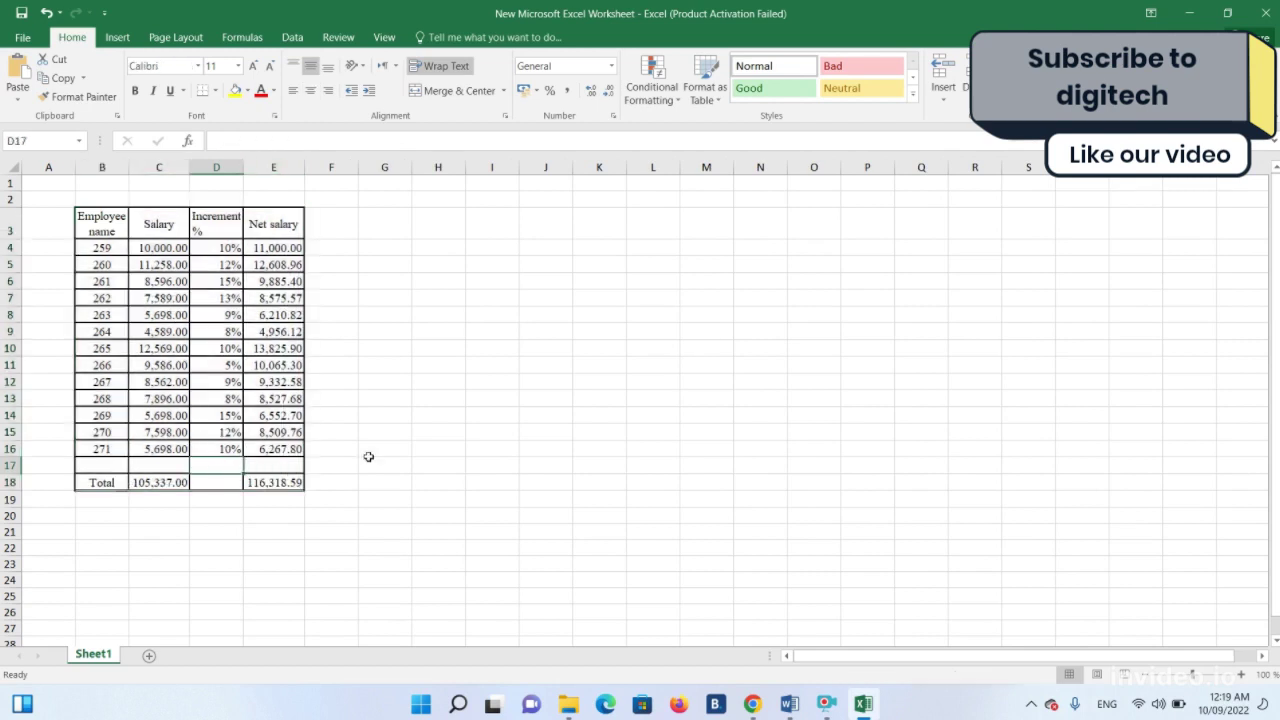
pyautogui.click(379, 452)
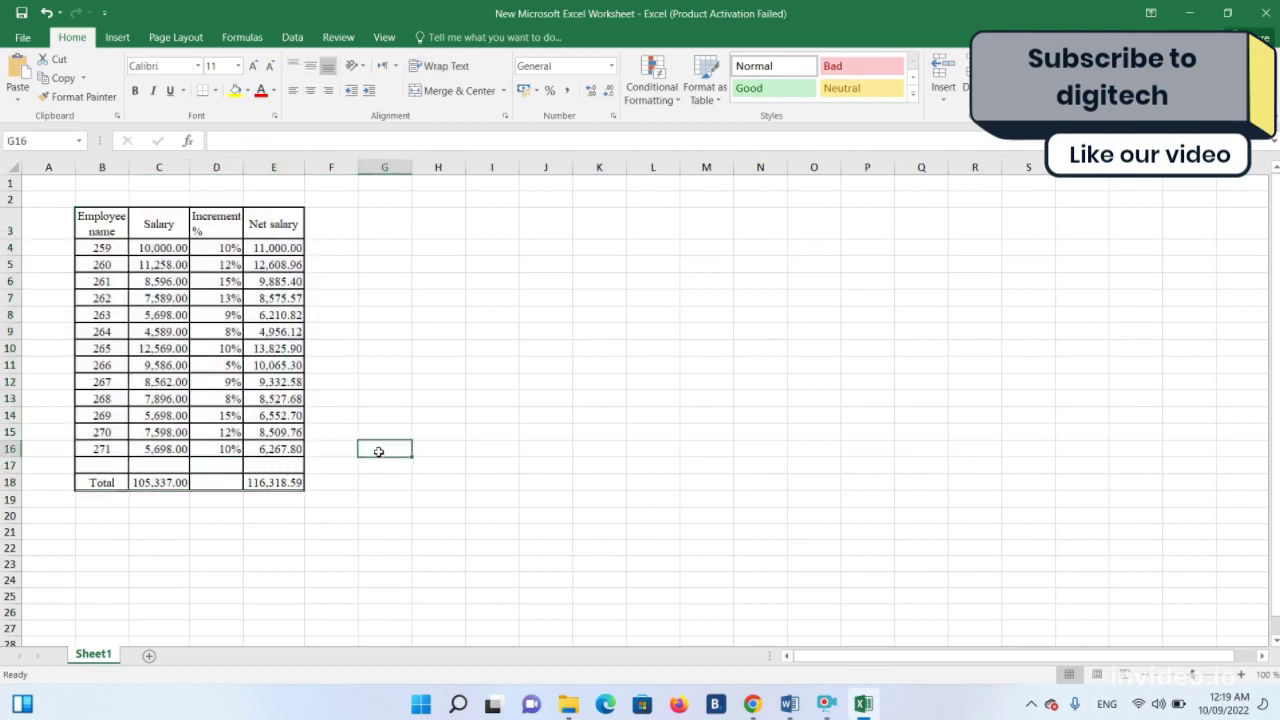
pyautogui.moveTo(244, 162); pyautogui.dragTo(281, 162)
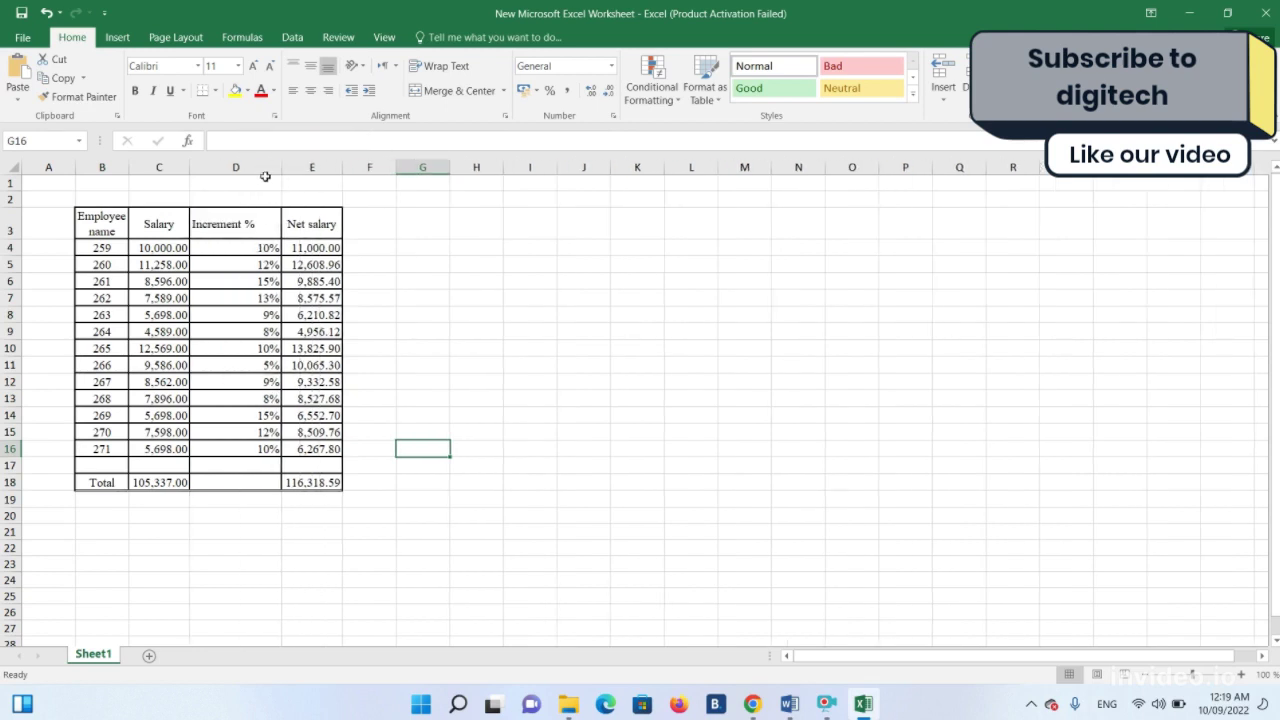
pyautogui.moveTo(114, 212); pyautogui.dragTo(297, 227)
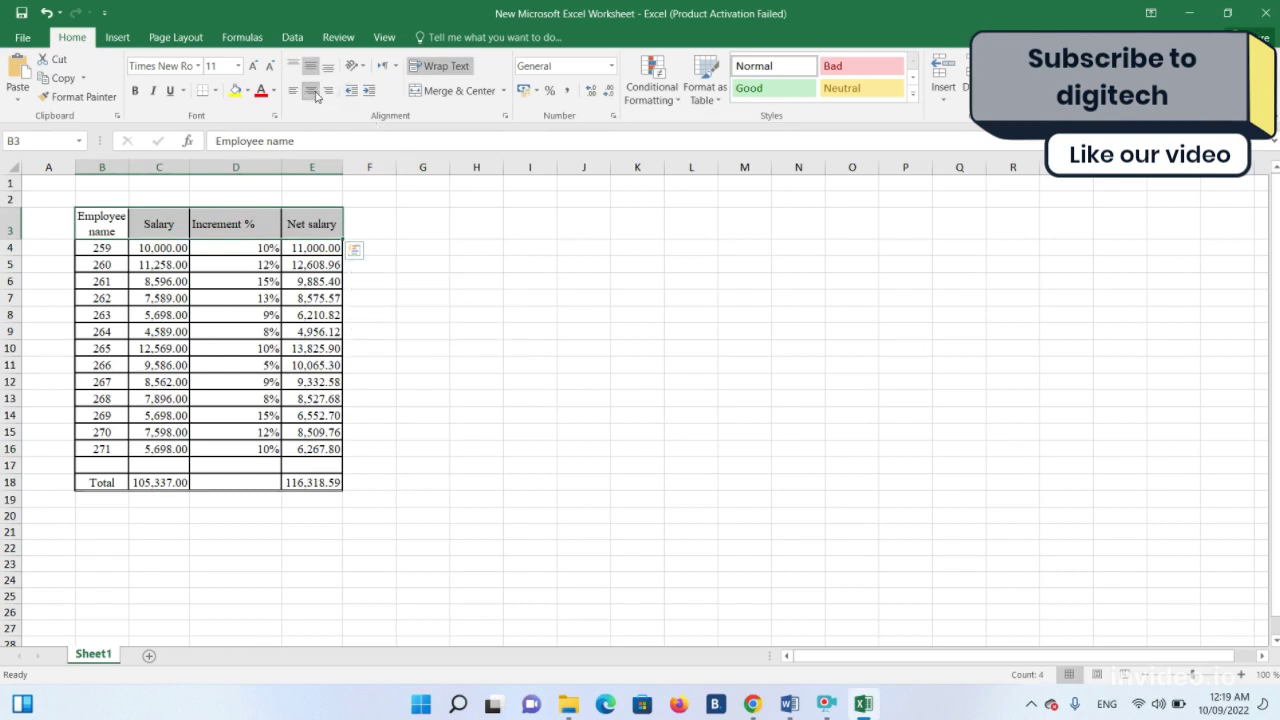
pyautogui.click(401, 280)
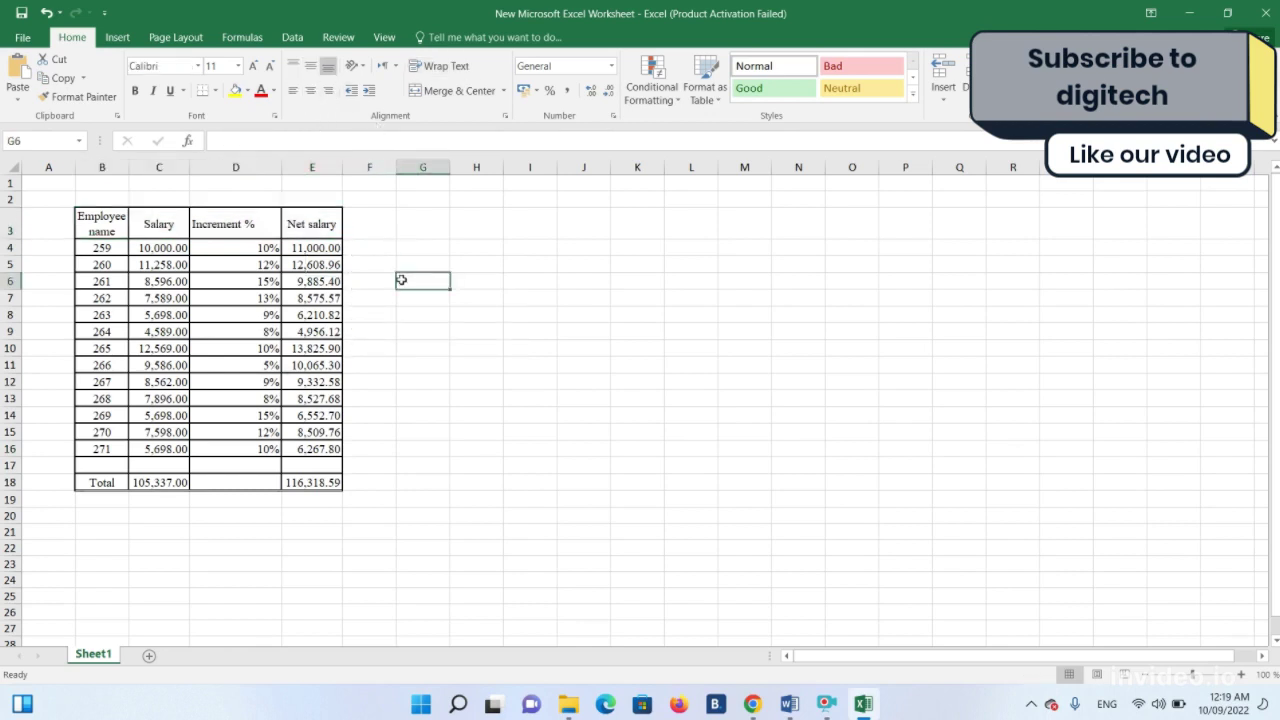